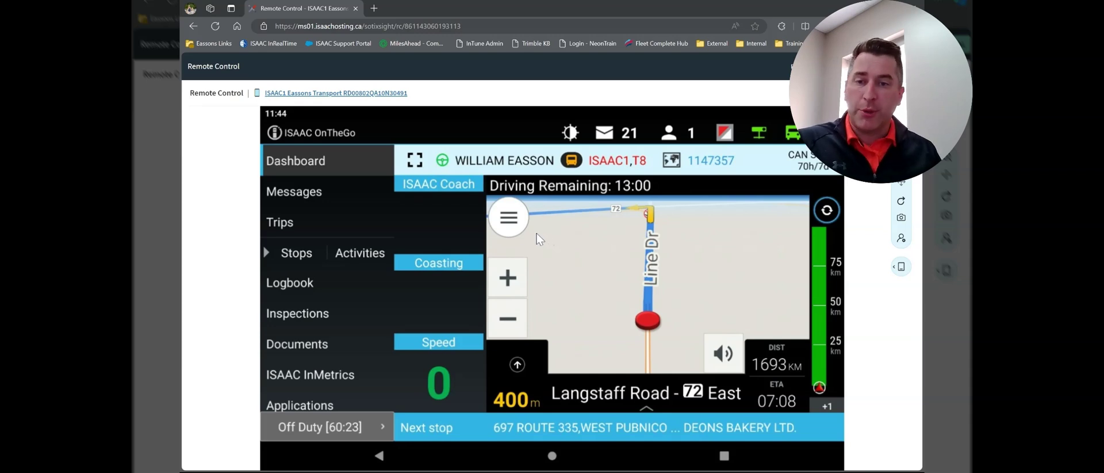
Open the Logbook from the left menu to show the hours grid.
left_click(297, 288)
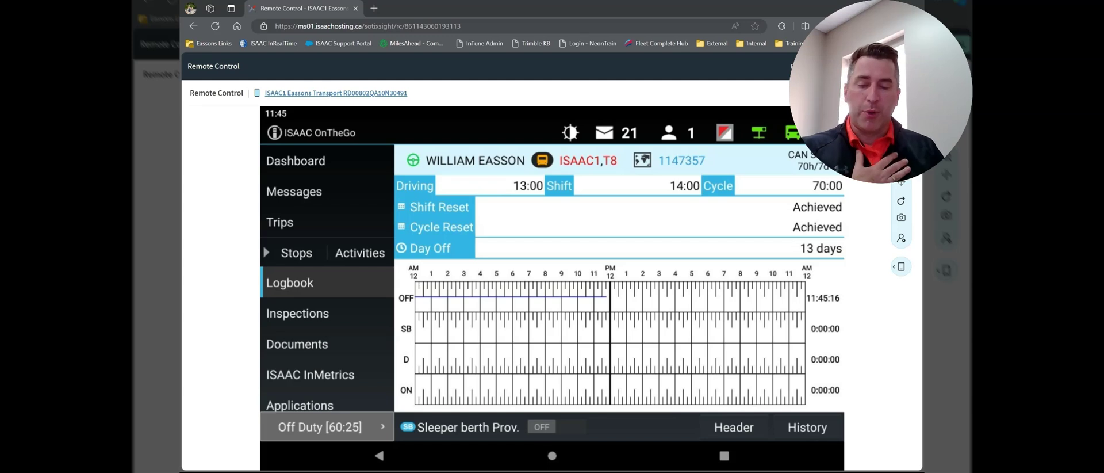
Switch the Sleeper berth Prov. toggle from OFF to ON.
left_click(543, 426)
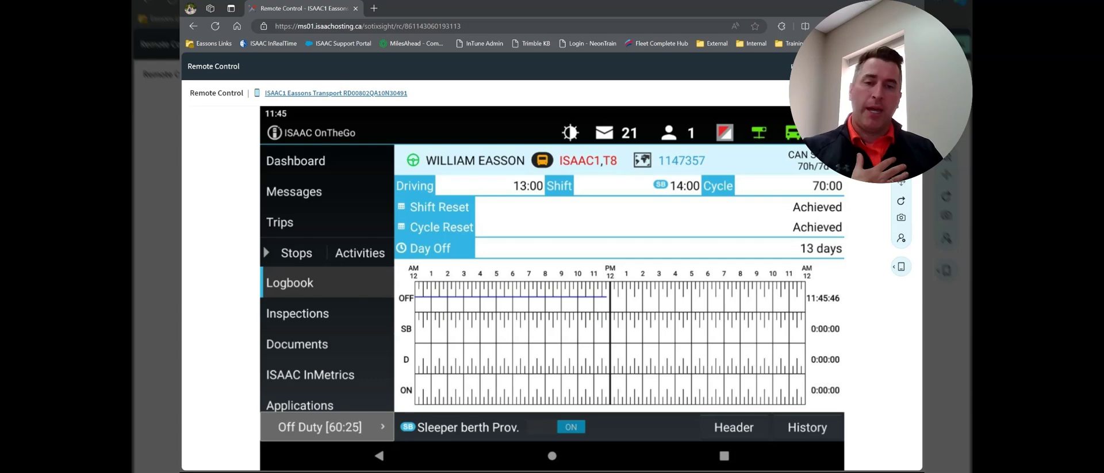
Look over today's header (shipping document, odometer, vehicle, carrier), then return to the hours grid.
left_click(734, 428)
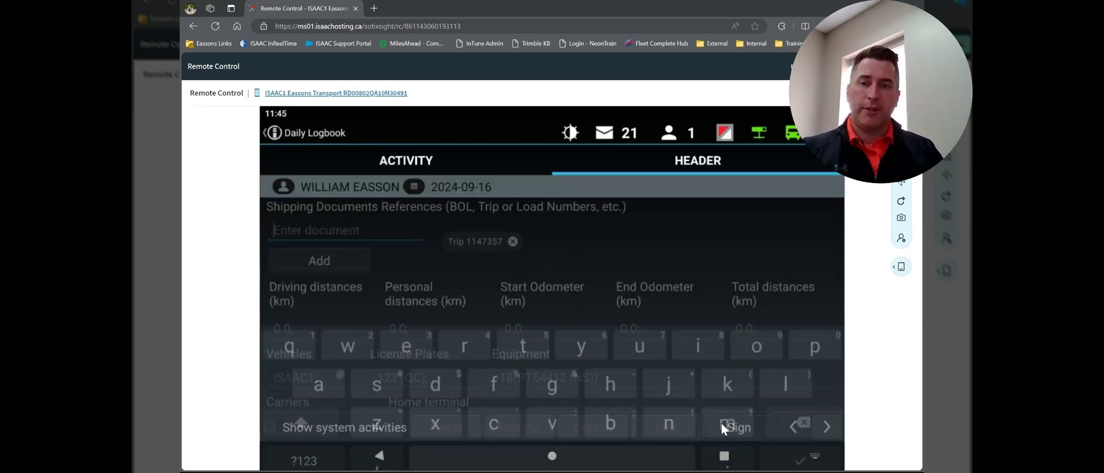
left_click(380, 456)
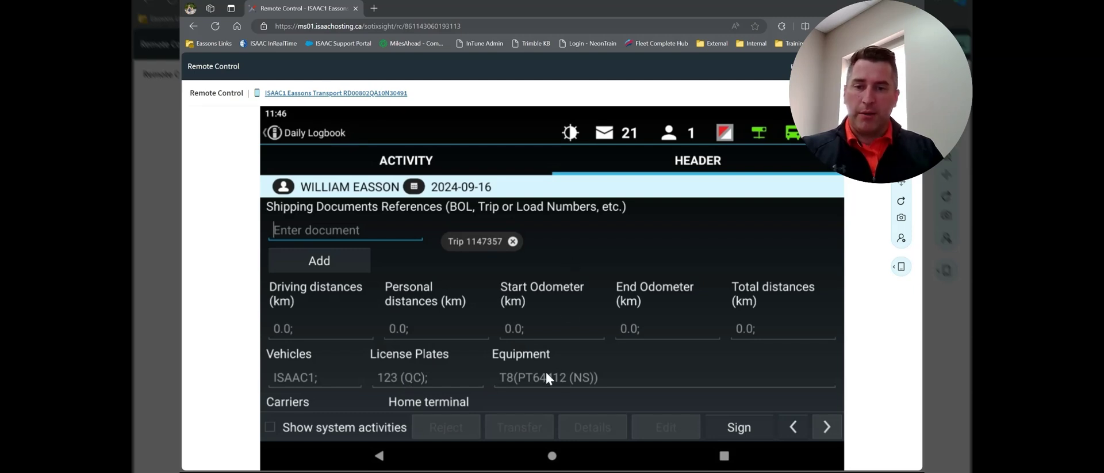
scroll(546, 373, "down", 2)
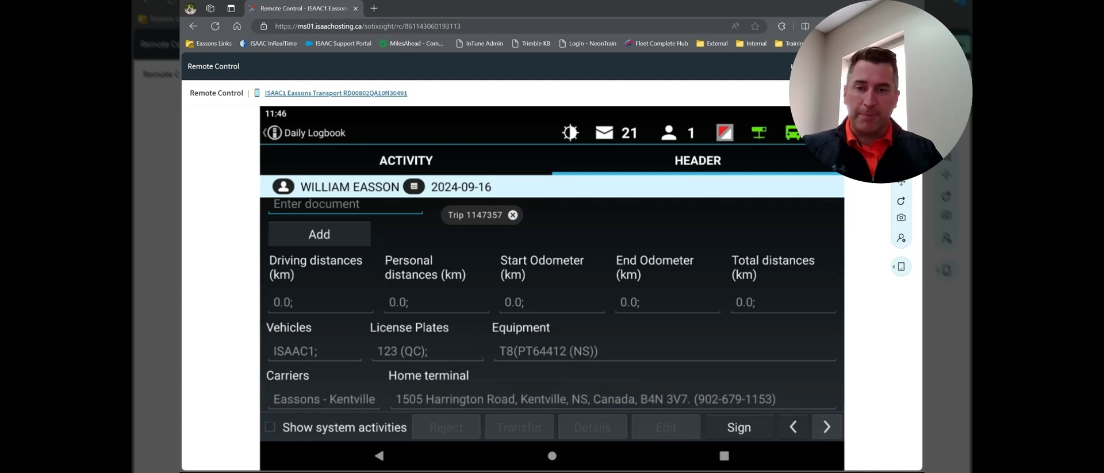
left_click(383, 458)
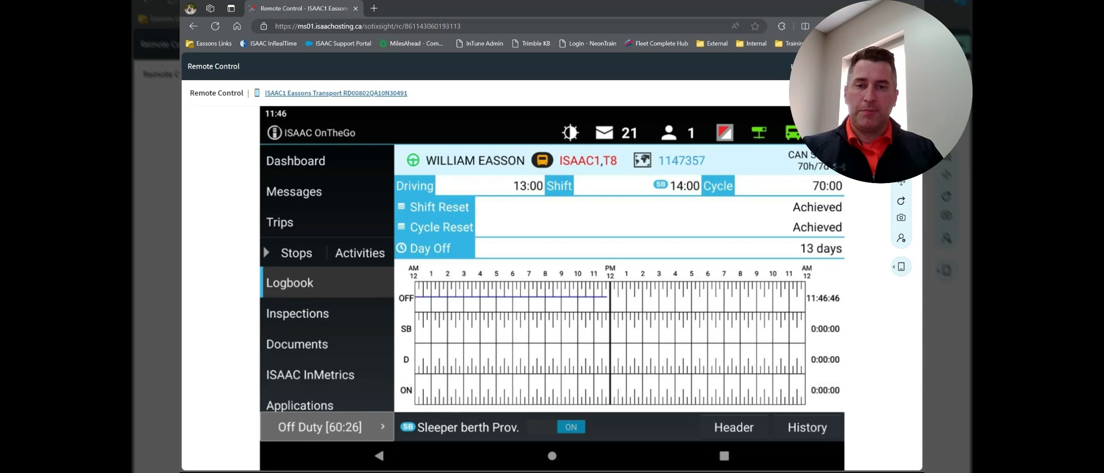
Show the Daily Logbook history list, with 2024-09-16 off duty and unsigned.
left_click(829, 411)
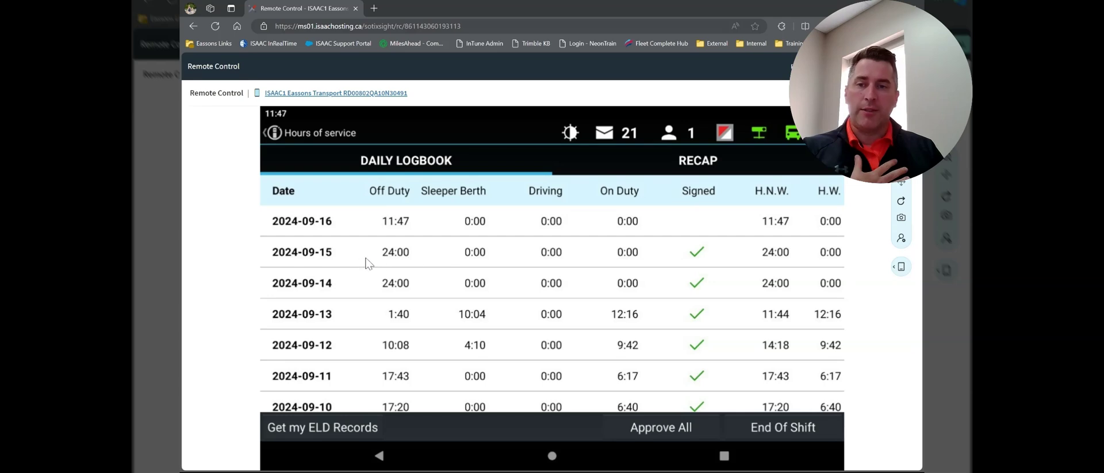
left_click(617, 258)
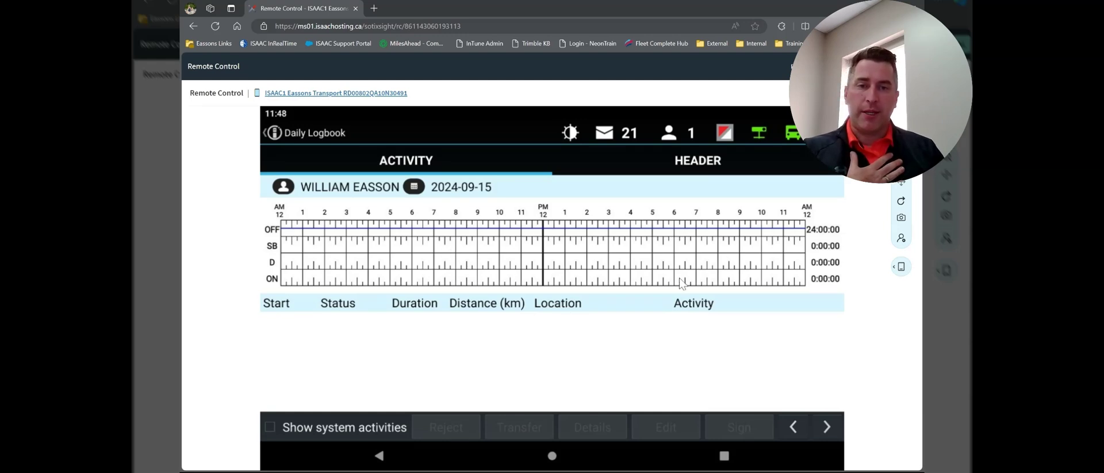
left_click(795, 427)
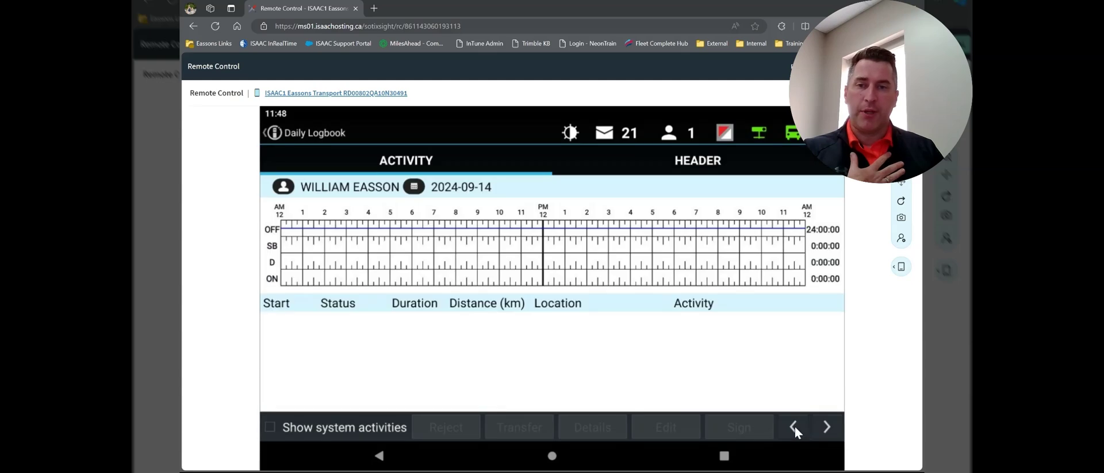
left_click(794, 426)
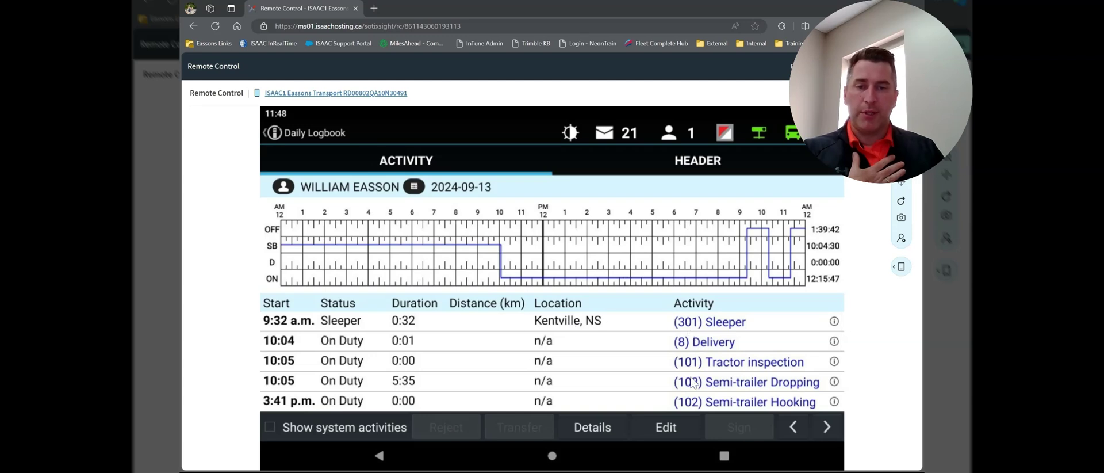
left_click_drag(613, 386, 609, 357)
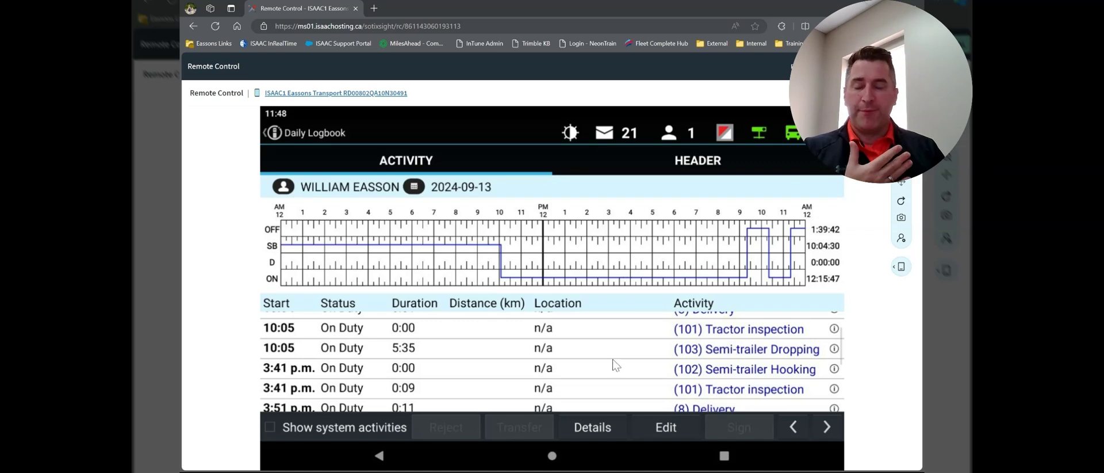
left_click_drag(610, 380, 608, 344)
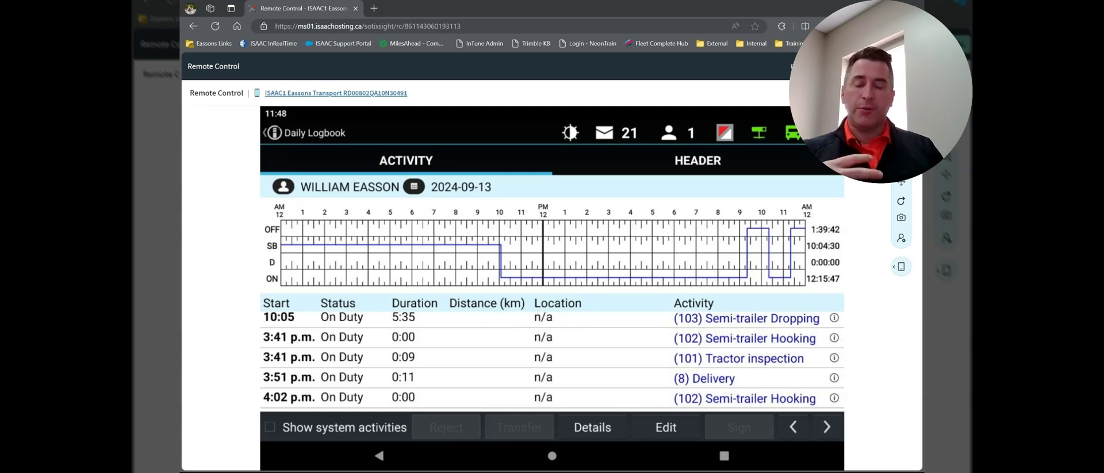
left_click_drag(569, 376, 567, 335)
scroll(570, 340, "down", 3)
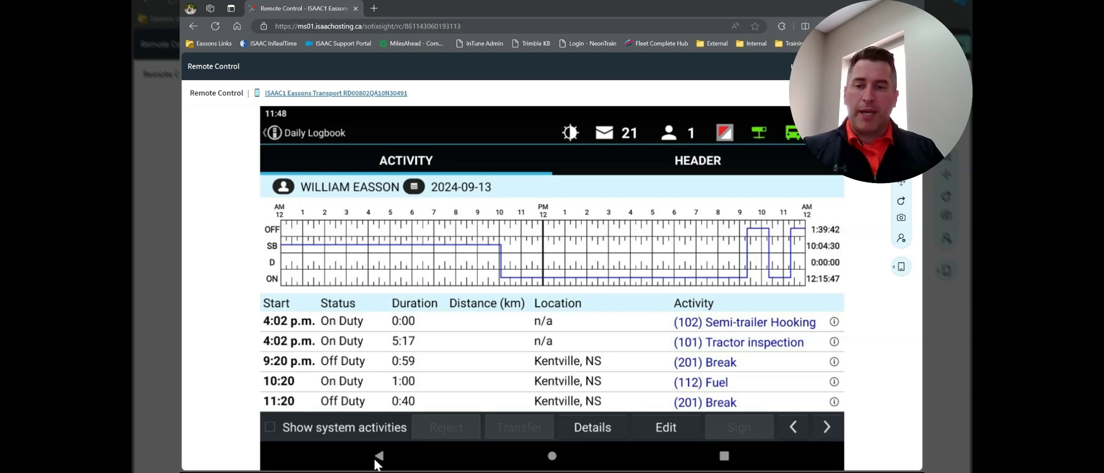
left_click(379, 458)
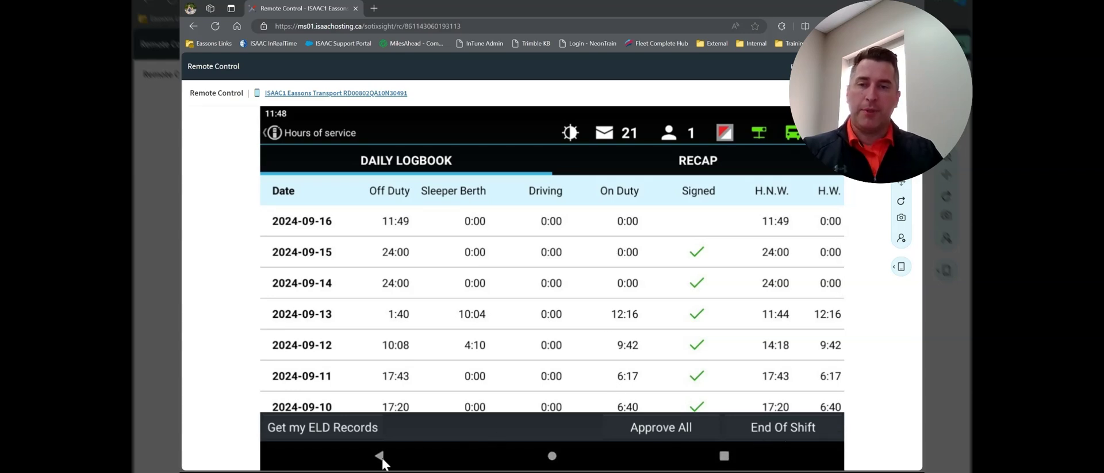
Go to History's RECAP tab and scroll to the 36-hour reset and 70:00 available.
left_click(384, 458)
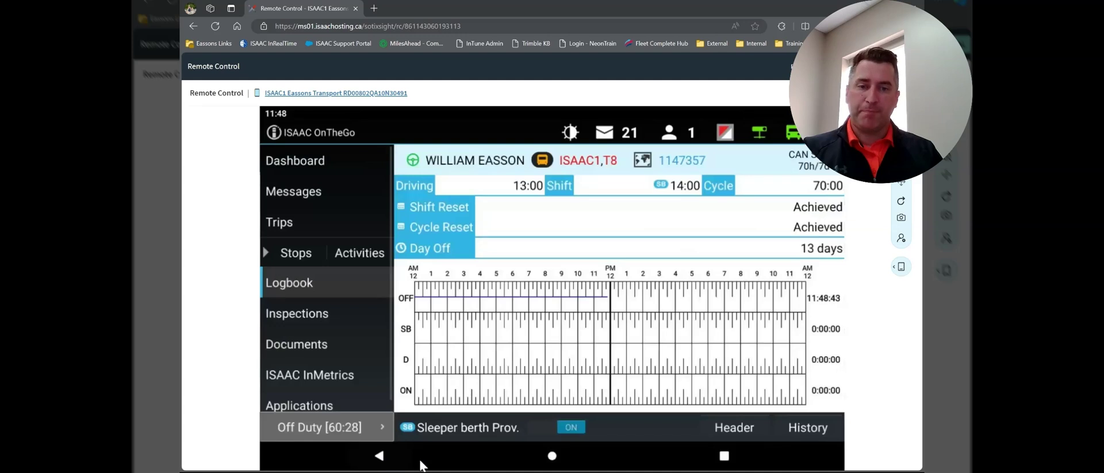
left_click(812, 426)
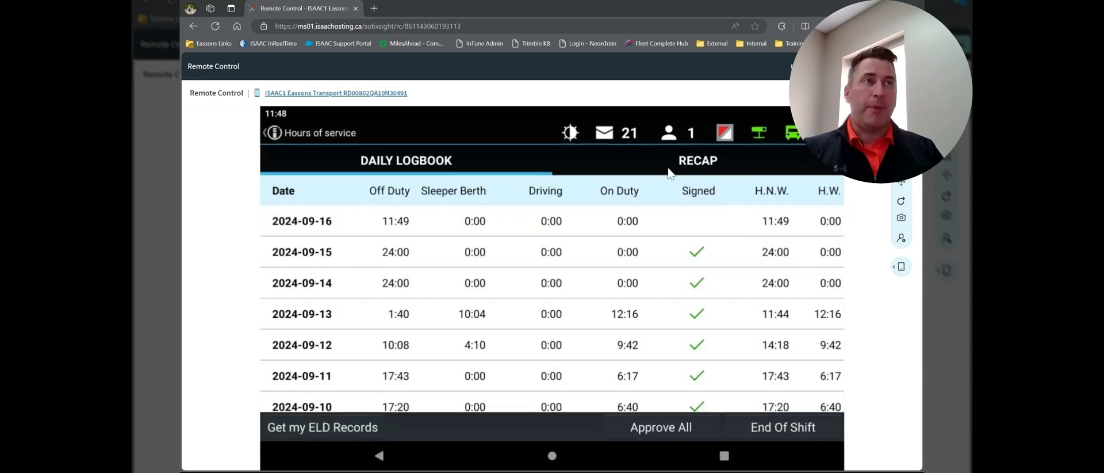
left_click(702, 167)
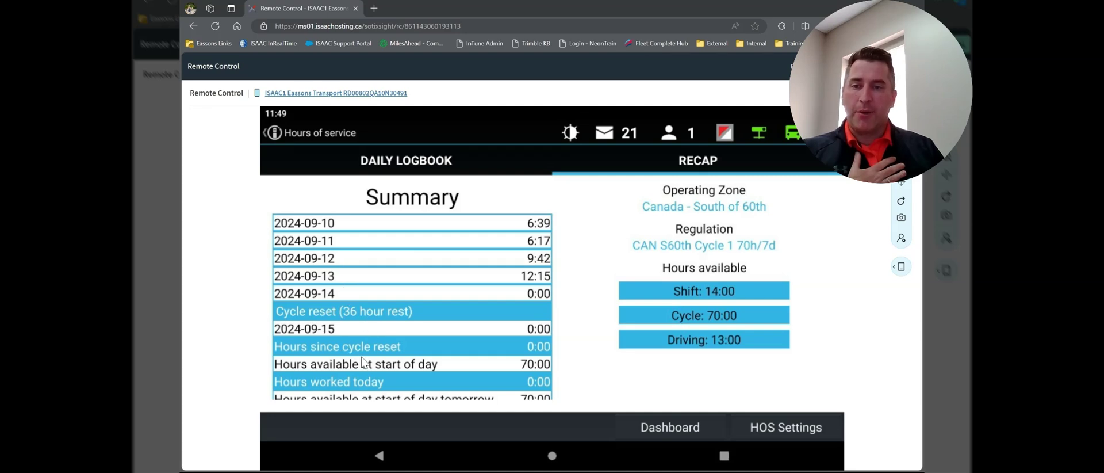
scroll(376, 299, "down", 1)
scroll(375, 299, "down", 2)
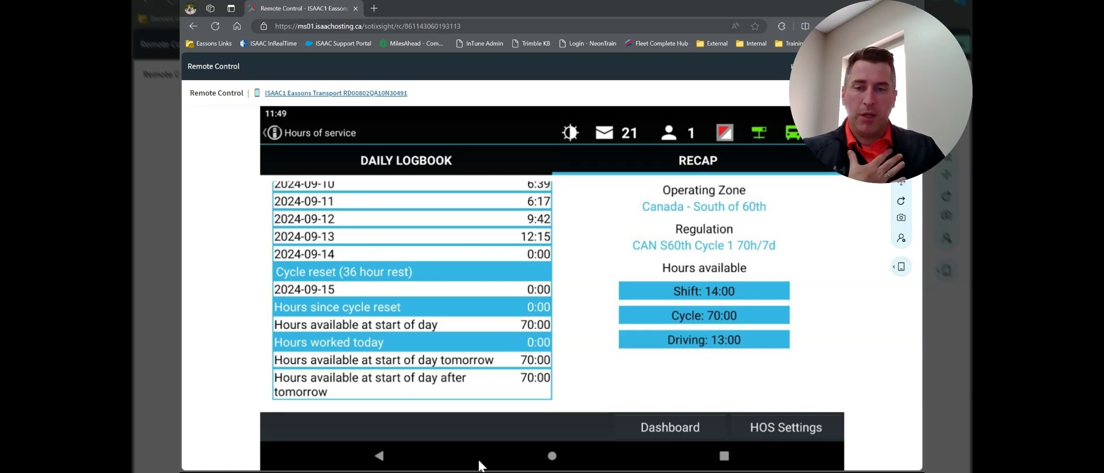
In HOS Settings, check the operating zones and keep Canada - South of 60th.
left_click(789, 430)
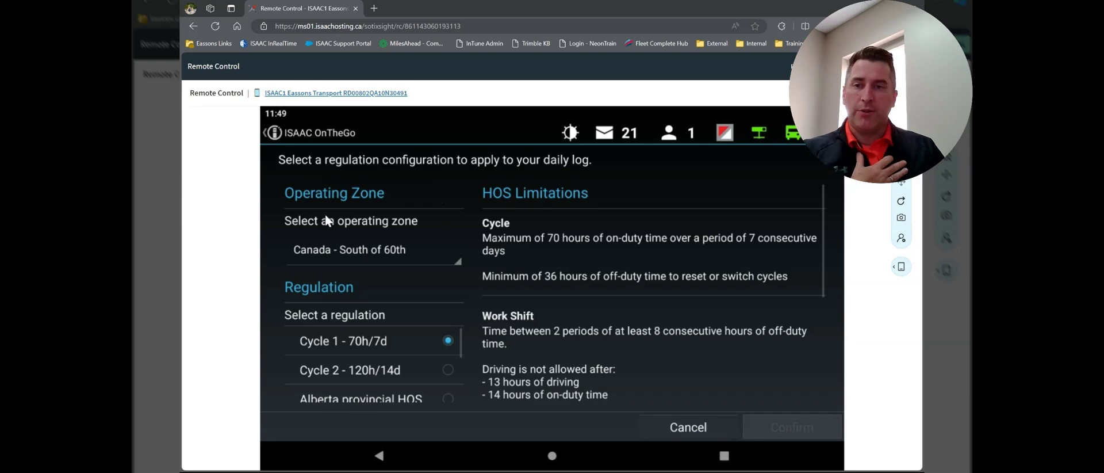
left_click(352, 249)
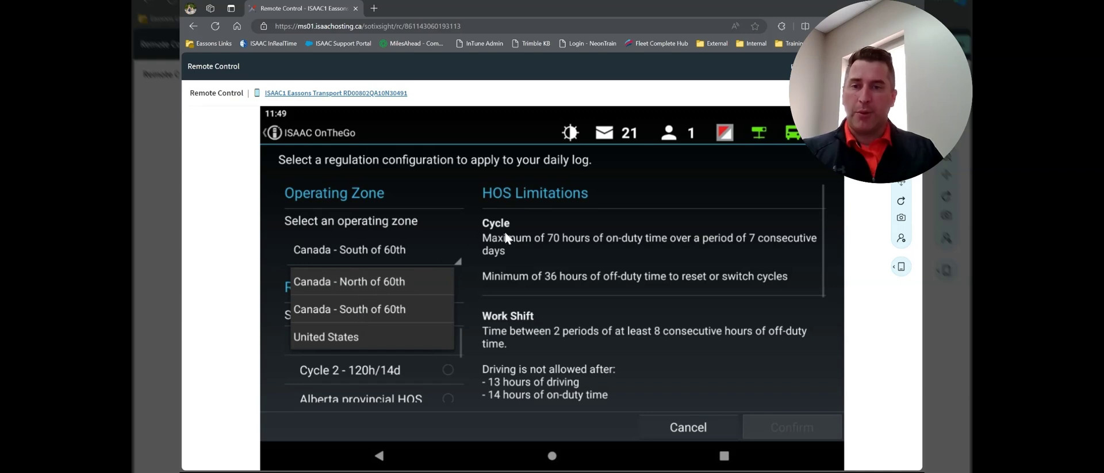
left_click(479, 269)
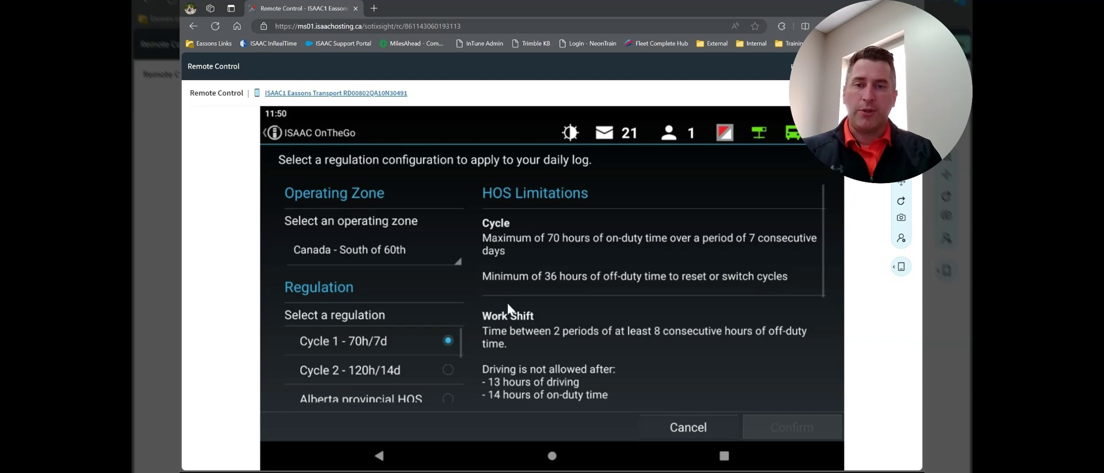
Scroll the HOS Limitations and select the Cycle 2 - 120h/14d regulation.
scroll(516, 240, "down", 3)
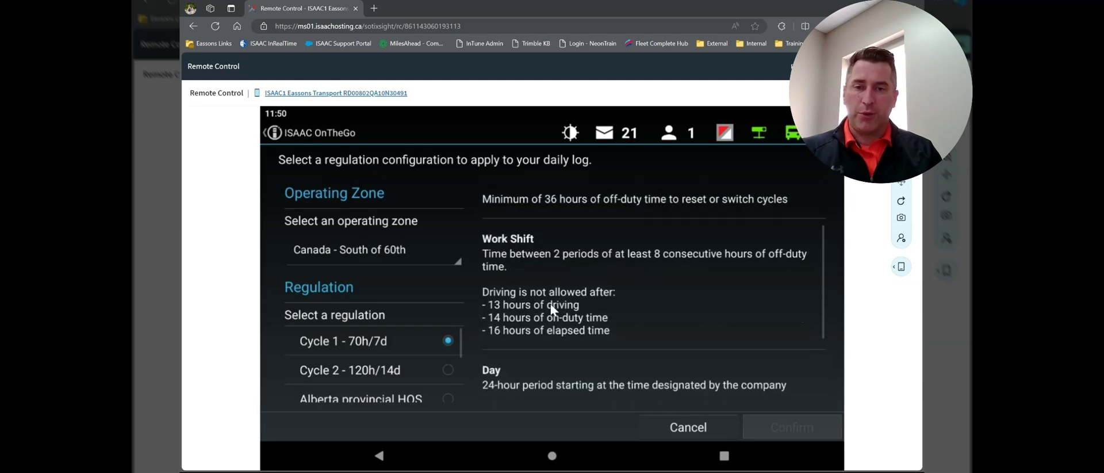
scroll(554, 254, "down", 4)
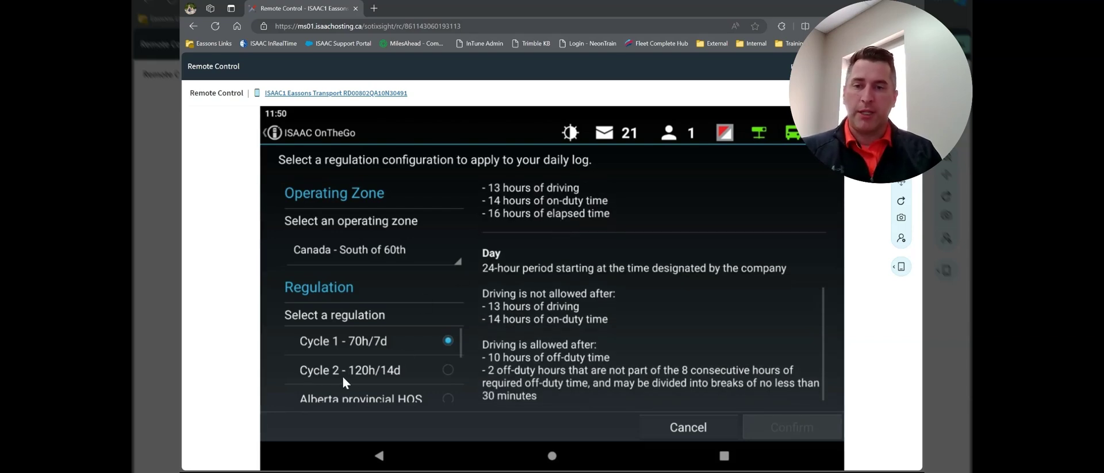
left_click(448, 368)
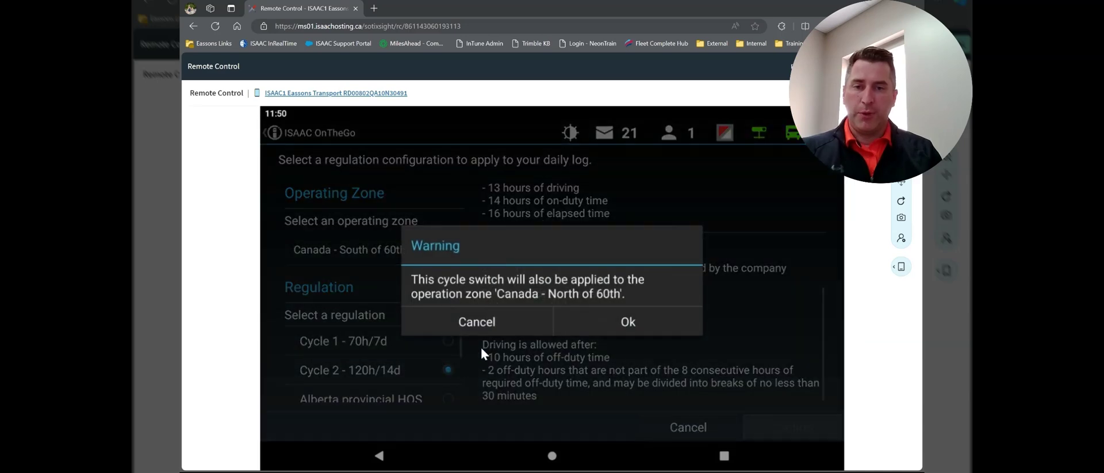
Acknowledge the warning, reselect Cycle 1 - 70h/7d, and cancel HOS Settings without applying.
left_click(617, 321)
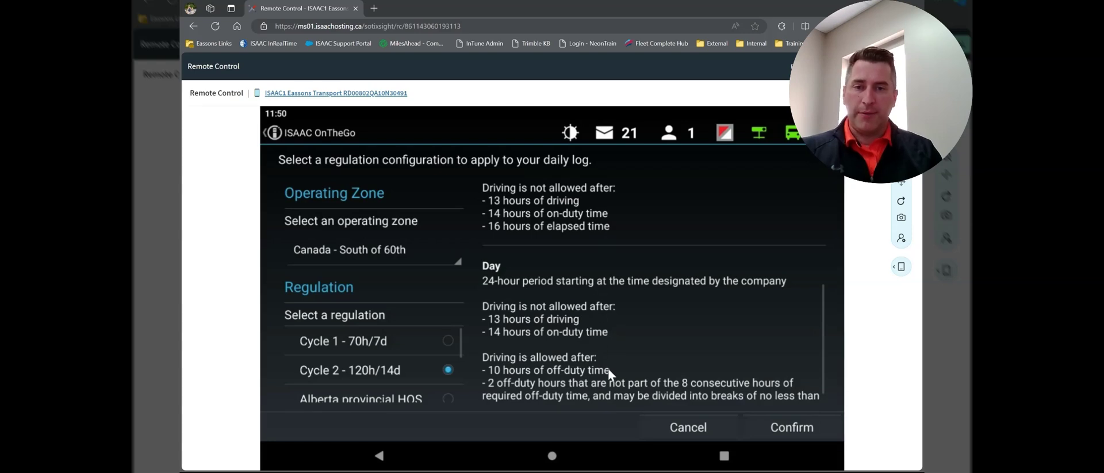
scroll(607, 358, "up", 5)
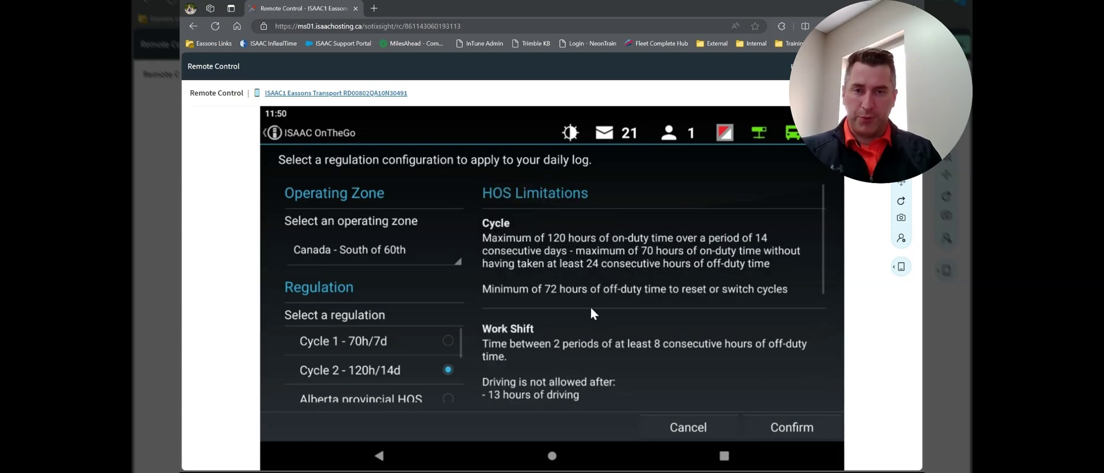
left_click(448, 340)
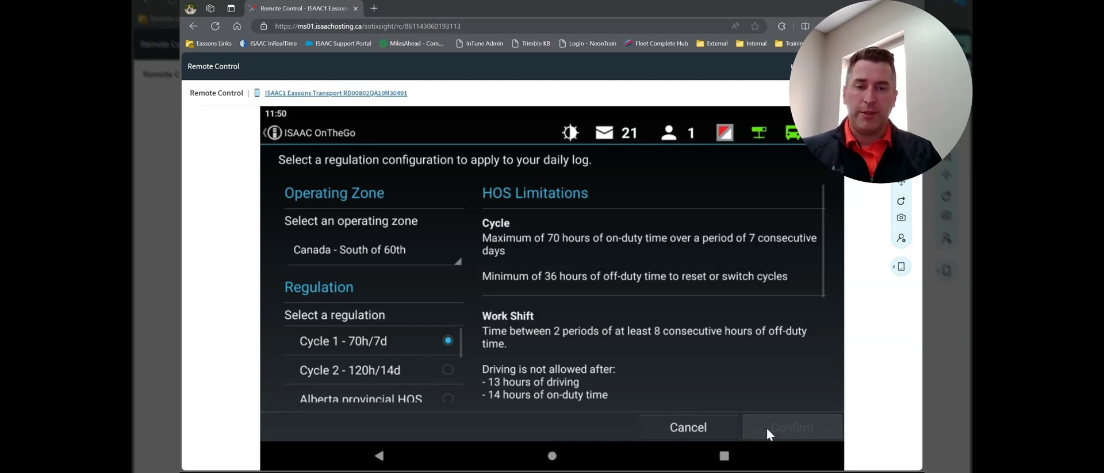
left_click(707, 426)
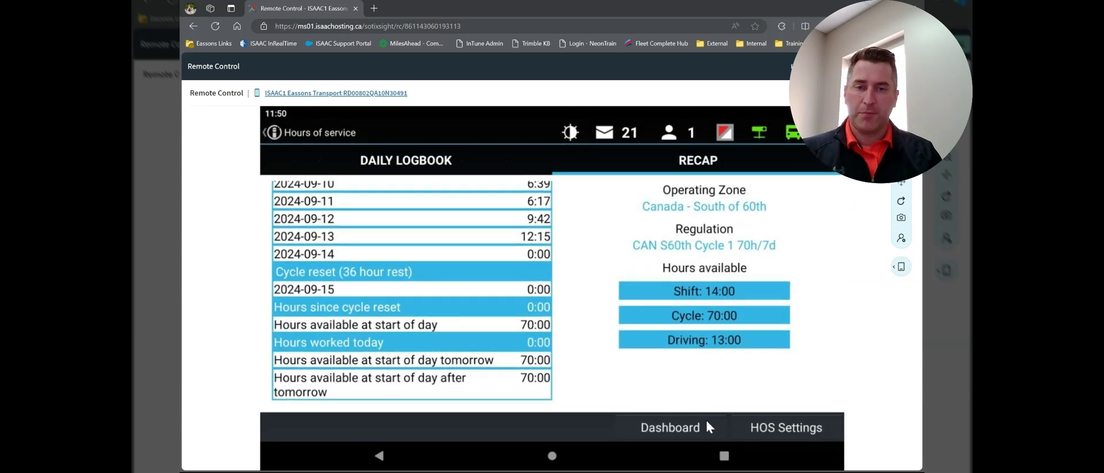
Go back from the Recap to the logbook showing 13:00 driving and 60:30 off duty.
left_click(380, 455)
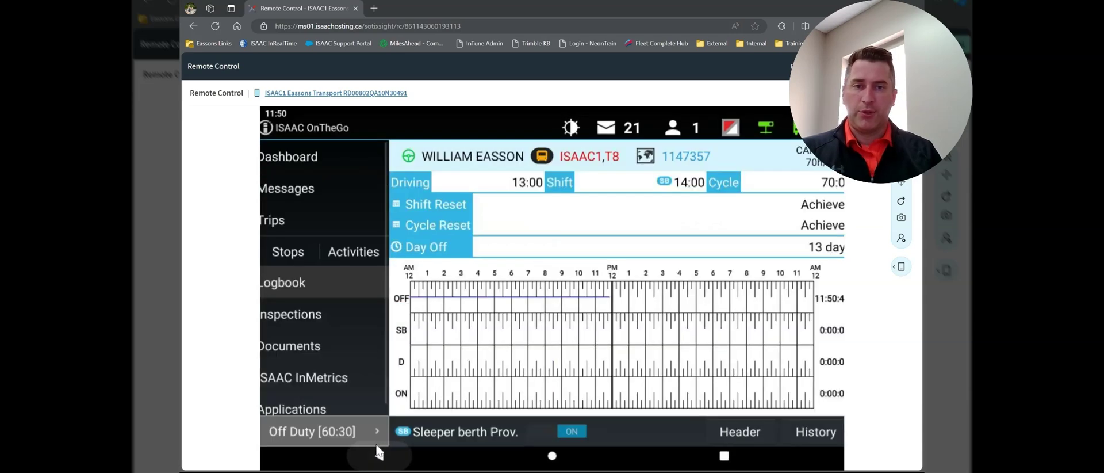